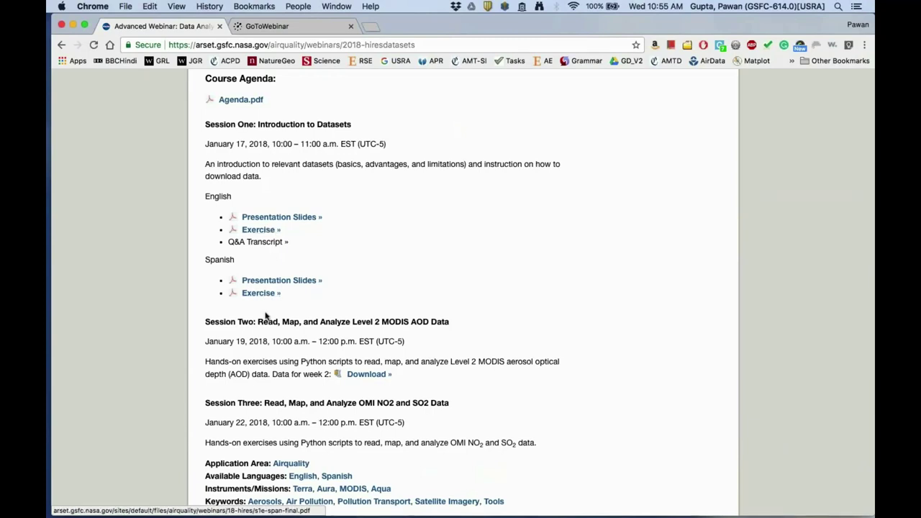
# Search Google for "laadsweb nasa" in a new browser tab
pyautogui.click(369, 27)
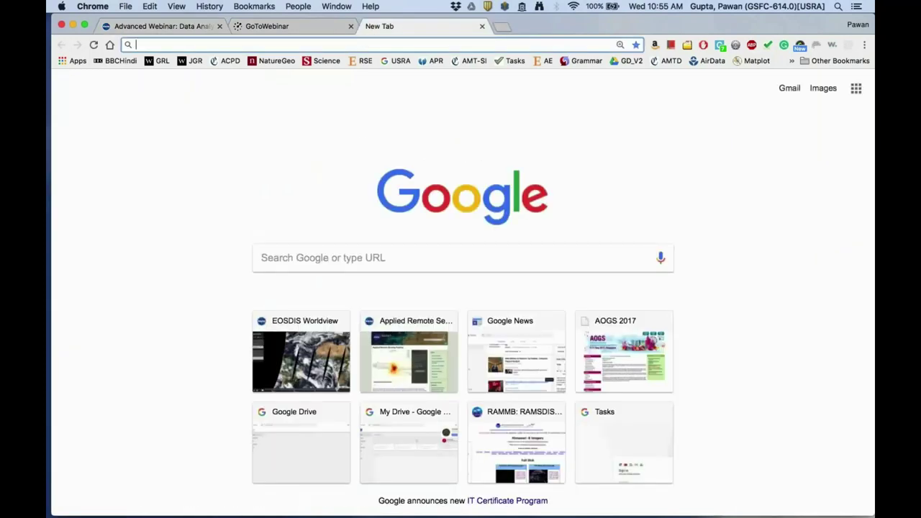
pyautogui.write('google.com')
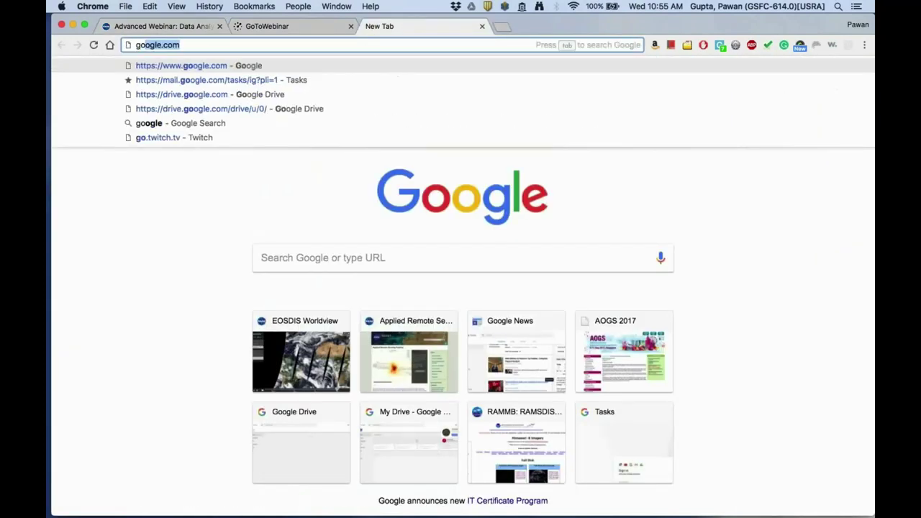
pyautogui.press('Return')
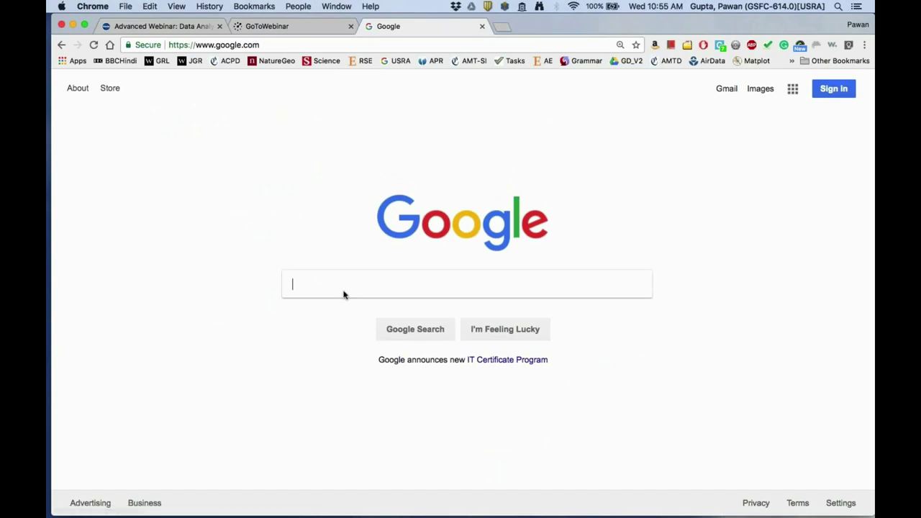
pyautogui.write('laa')
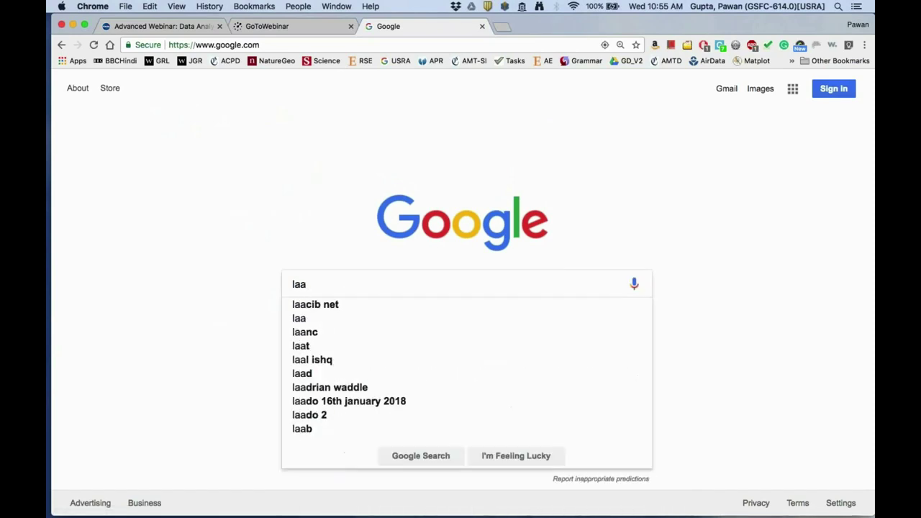
pyautogui.write('dsweb asa')
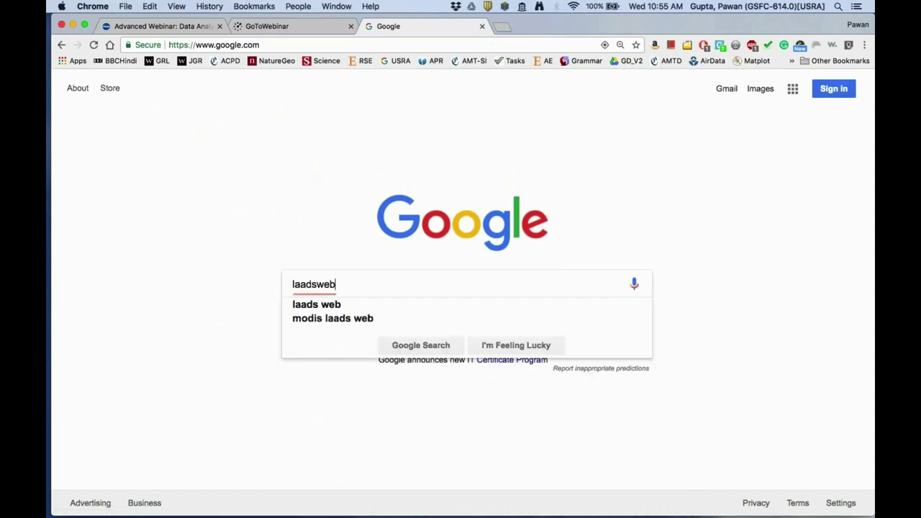
pyautogui.press('BackSpace')
pyautogui.press('BackSpace')
pyautogui.press('BackSpace')
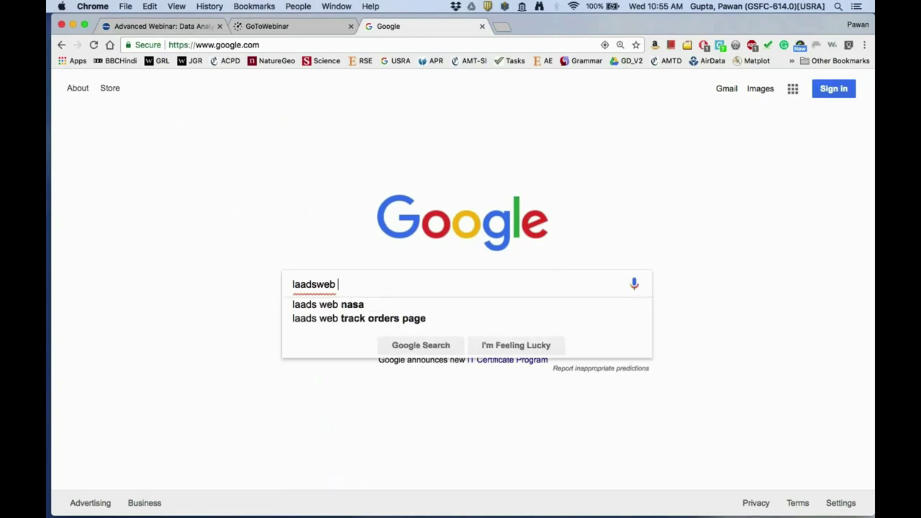
pyautogui.write('nasa')
pyautogui.press('Return')
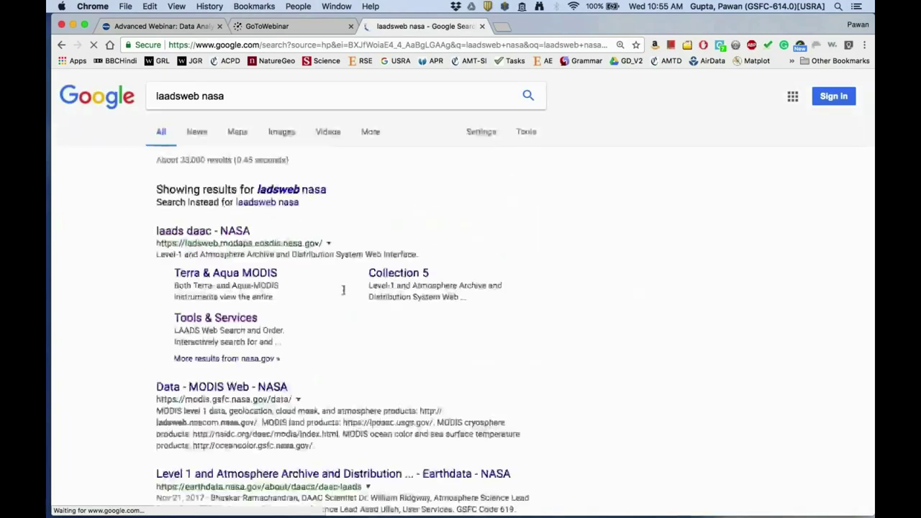
# Open the LAADS DAAC site from the search results and go to its Find Data page
pyautogui.click(237, 236)
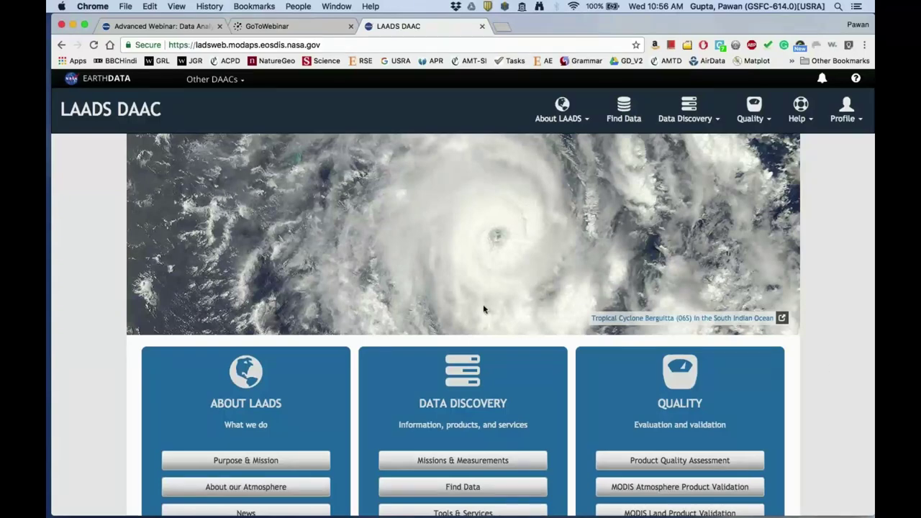
pyautogui.scroll(-2, 824, 367)
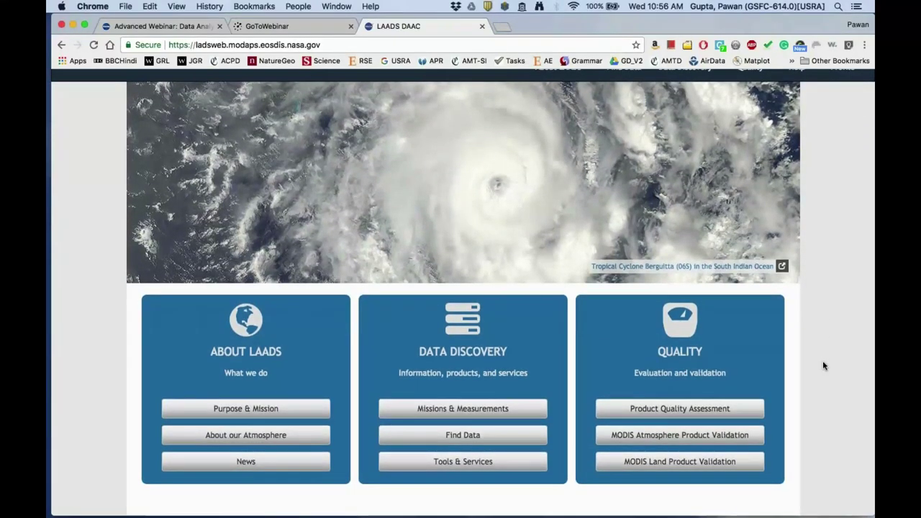
pyautogui.scroll(2, 823, 361)
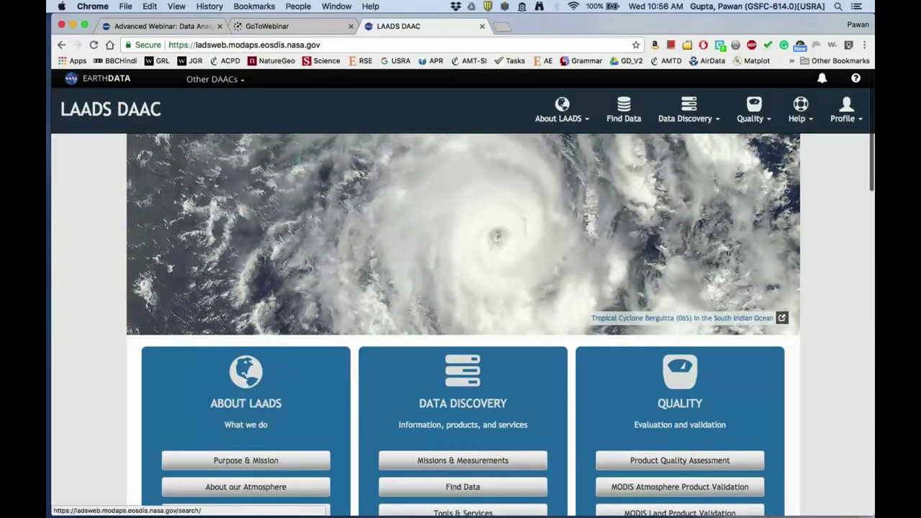
pyautogui.click(624, 110)
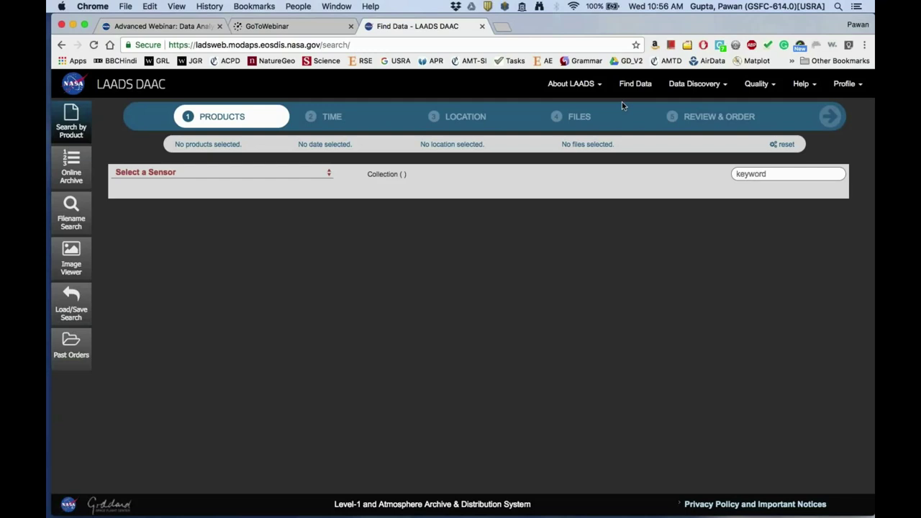
# Choose MODIS:Aqua as the sensor and look over its available data products
pyautogui.click(290, 175)
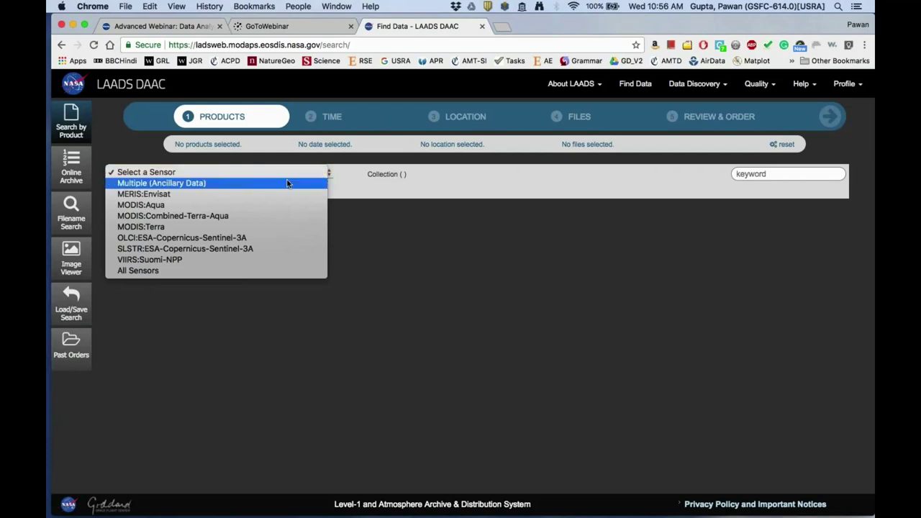
pyautogui.click(283, 205)
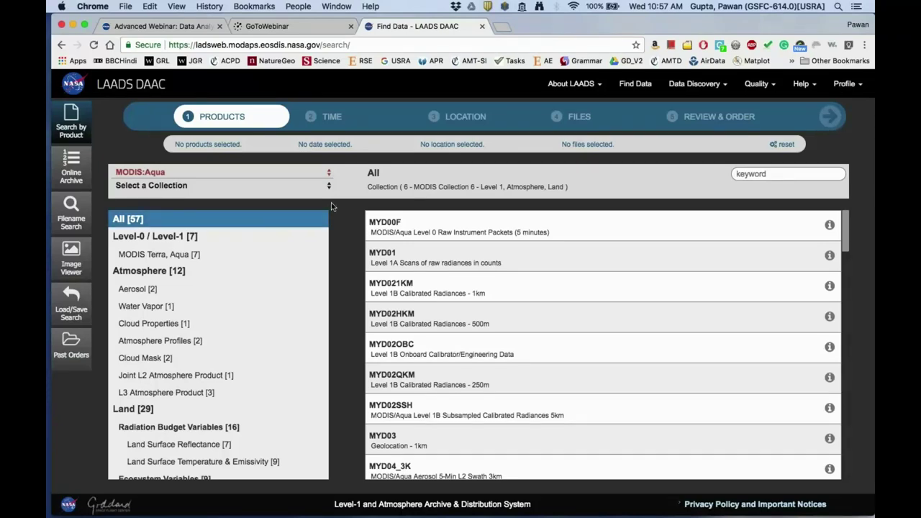
pyautogui.scroll(-3, 346, 291)
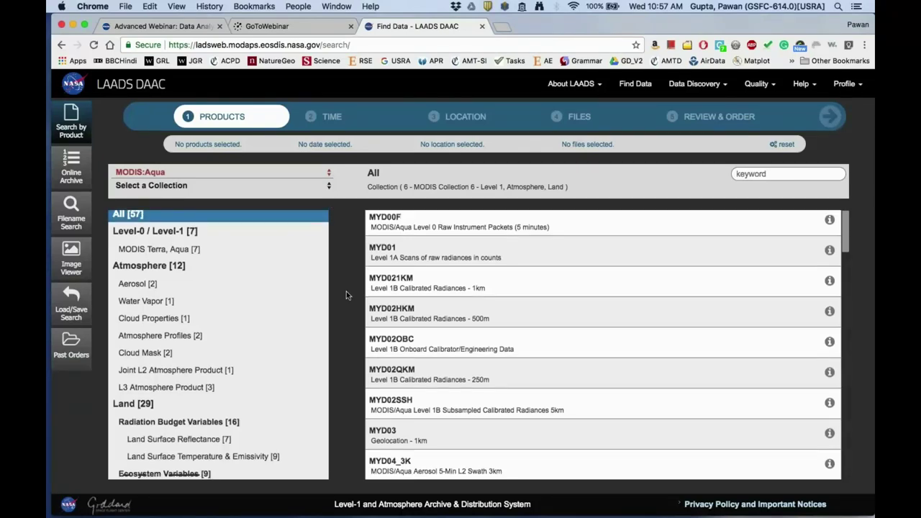
pyautogui.scroll(3, 346, 291)
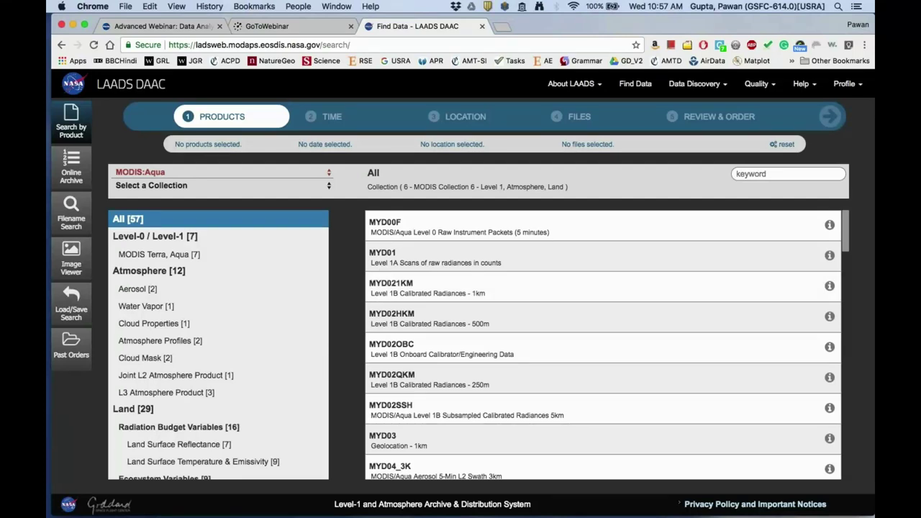
# Select the Atmosphere Aerosol products MYD04_3K and MYD04_L2, and continue to the time selection
pyautogui.click(206, 296)
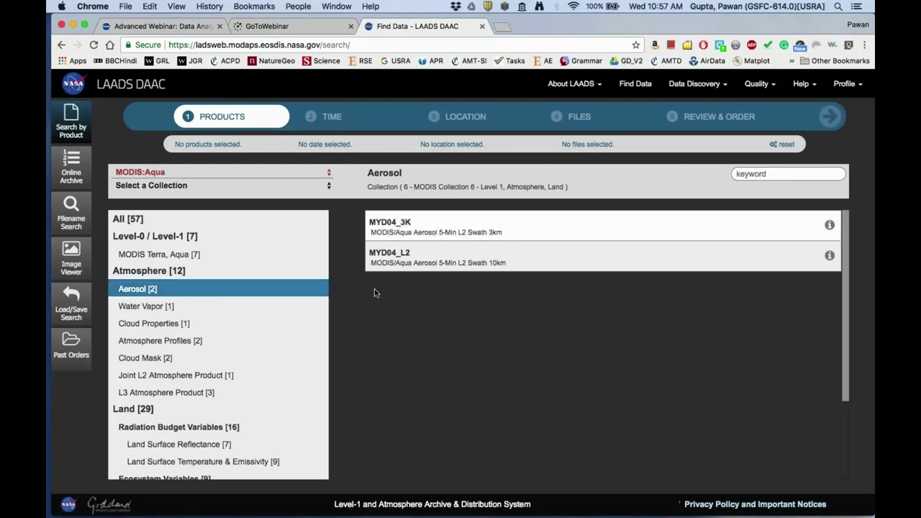
pyautogui.click(397, 231)
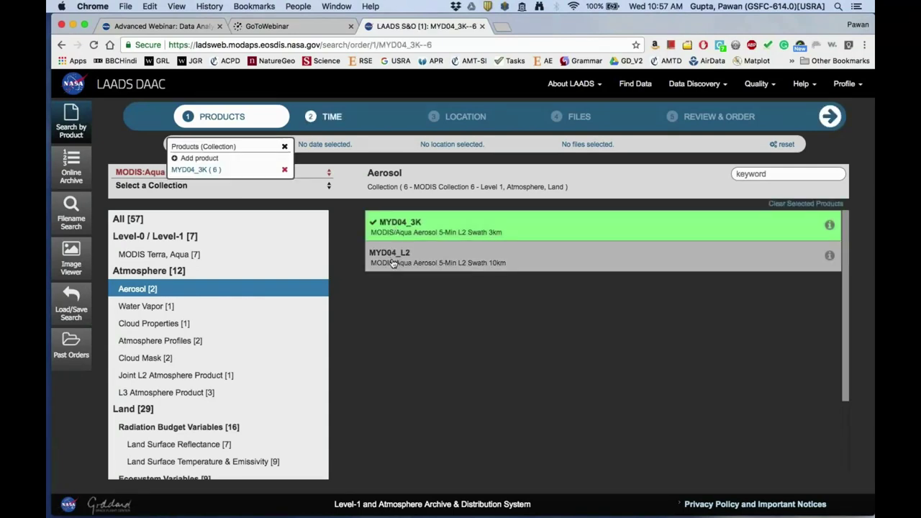
pyautogui.click(393, 264)
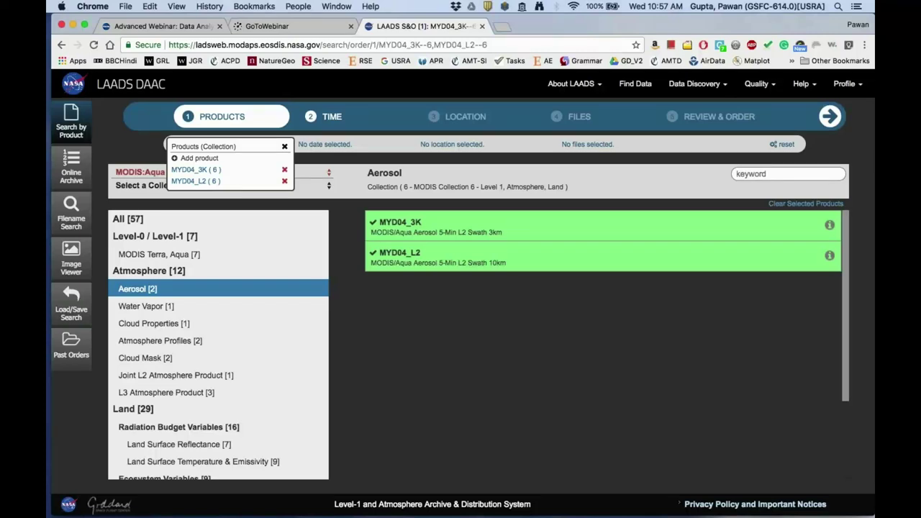
pyautogui.click(835, 116)
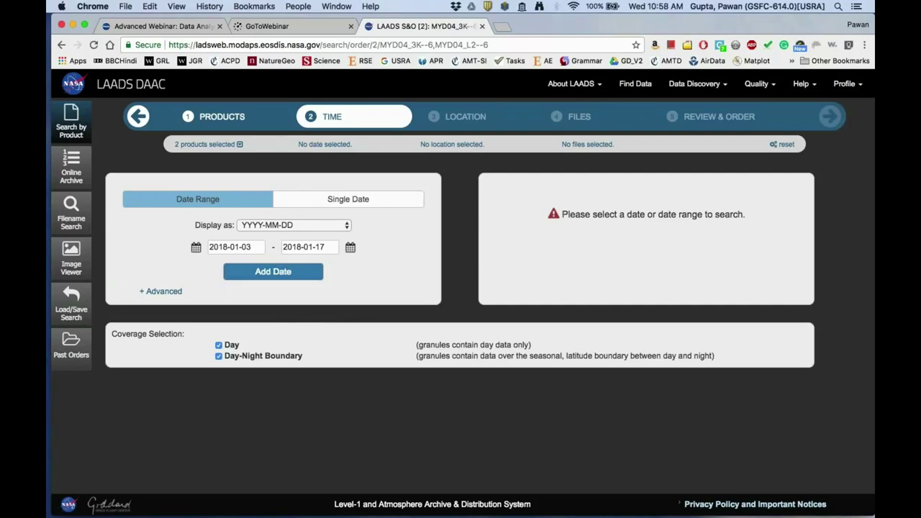
# Set the start of the search date range to 2017-10-08
pyautogui.click(227, 246)
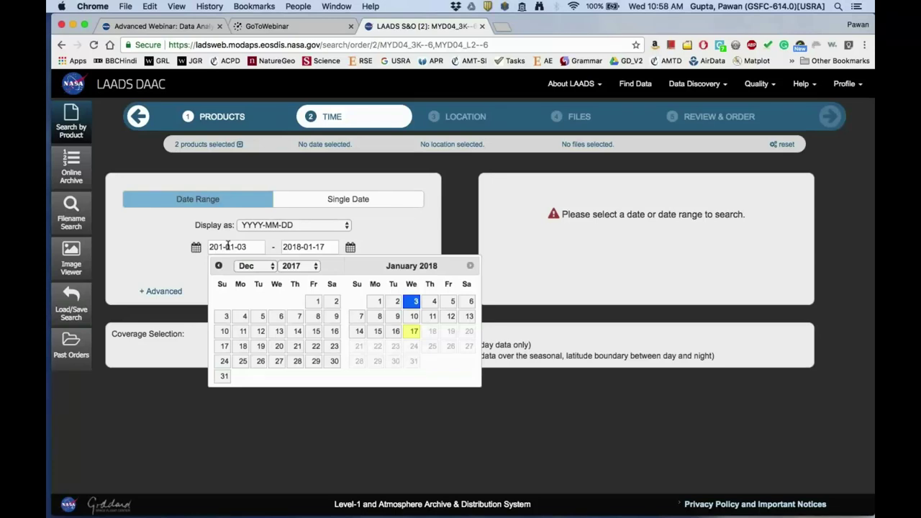
pyautogui.press('BackSpace')
pyautogui.write('7')
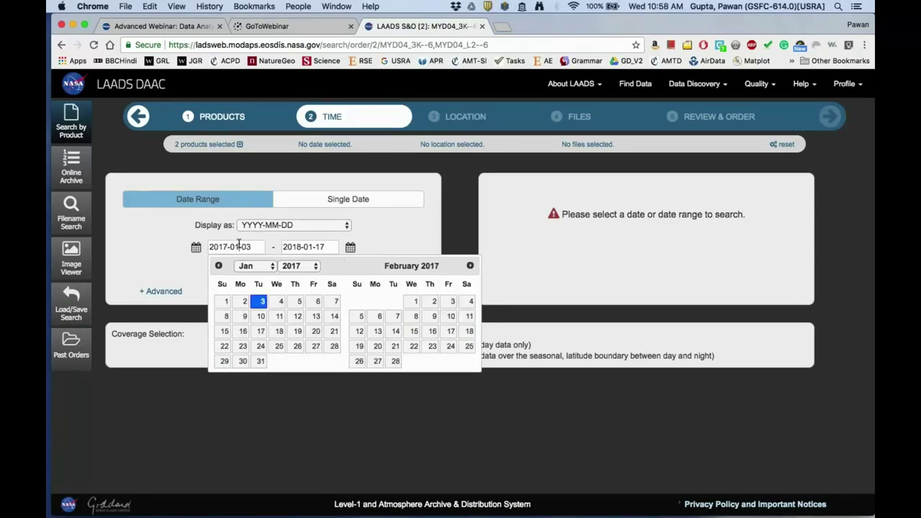
pyautogui.click(239, 246)
pyautogui.press('BackSpace')
pyautogui.press('BackSpace')
pyautogui.write('10')
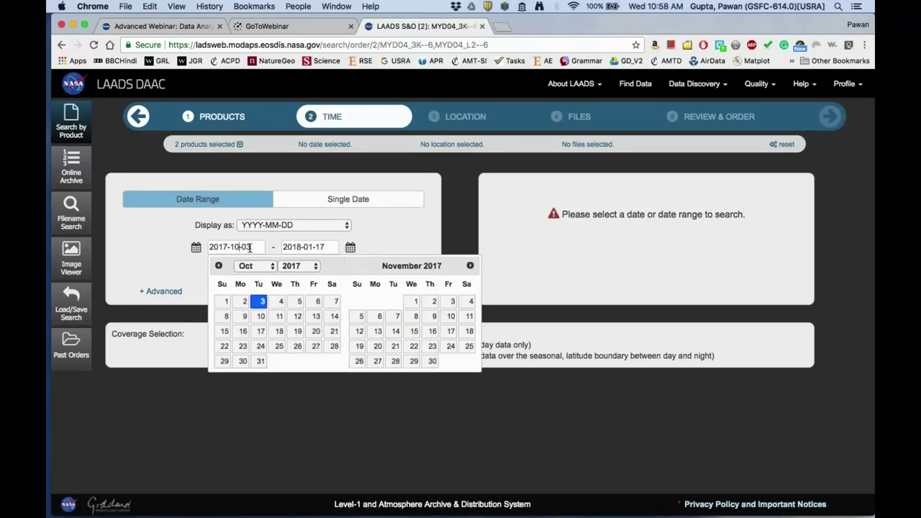
pyautogui.press('BackSpace')
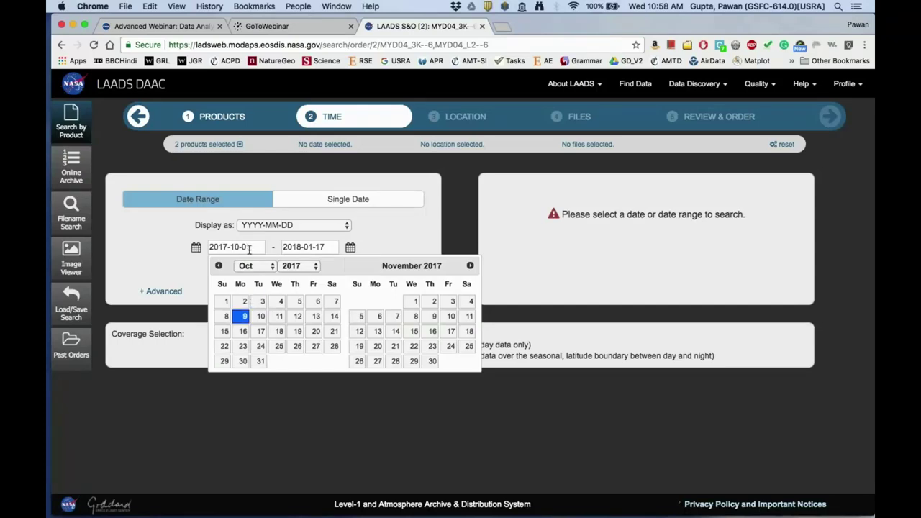
pyautogui.write('8')
# Set the end date to 2017-10-09, add the date range and continue to the location selection
pyautogui.click(312, 247)
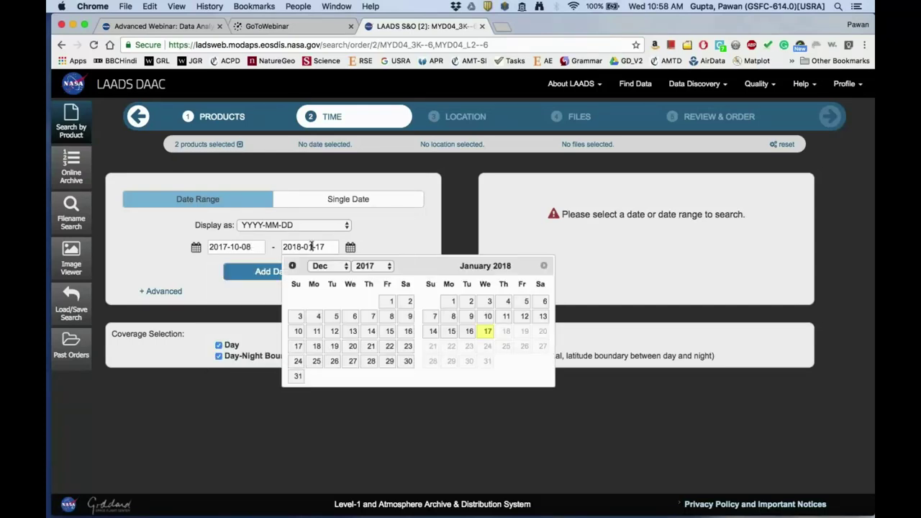
pyautogui.press('BackSpace')
pyautogui.write('7')
pyautogui.press('BackSpace')
pyautogui.press('BackSpace')
pyautogui.write('10')
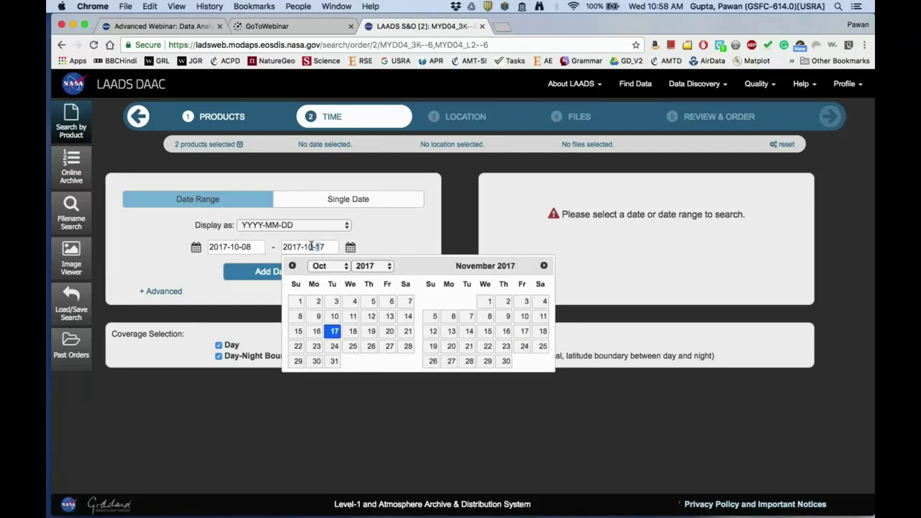
pyautogui.press('BackSpace')
pyautogui.press('BackSpace')
pyautogui.write('09')
pyautogui.press('Return')
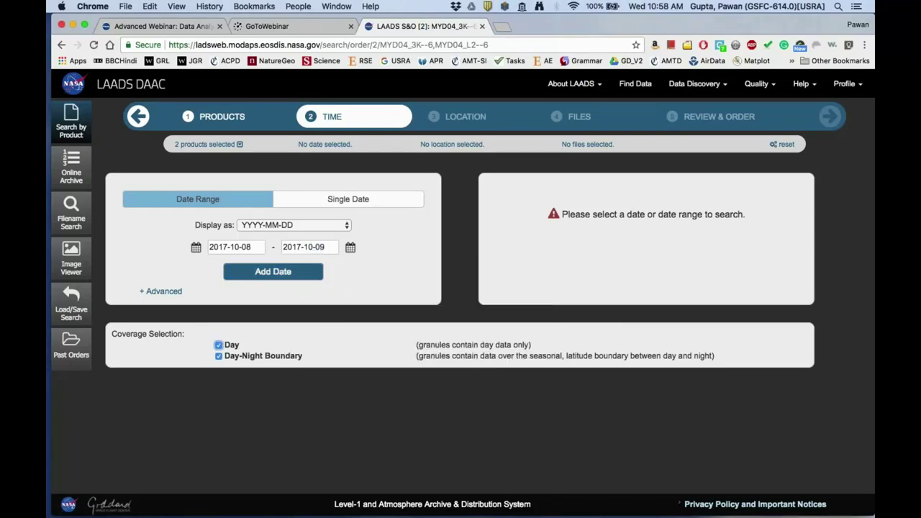
pyautogui.click(282, 275)
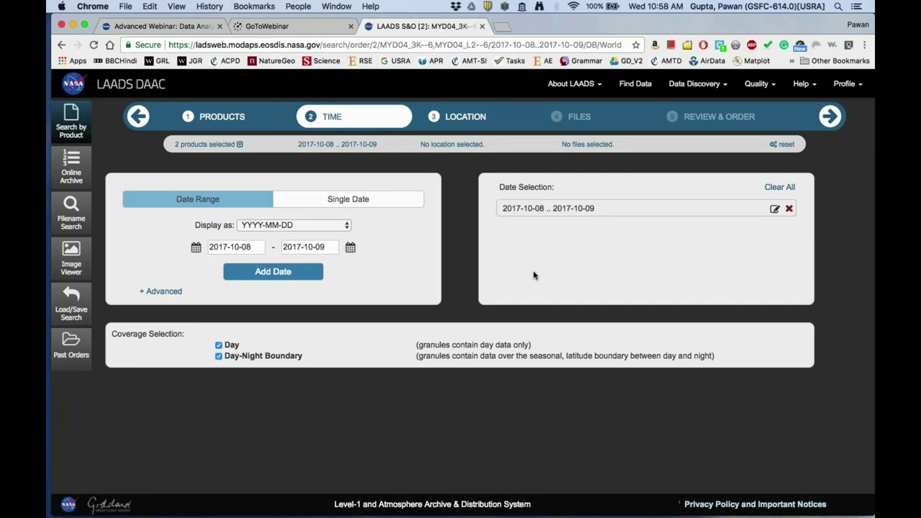
pyautogui.click(831, 117)
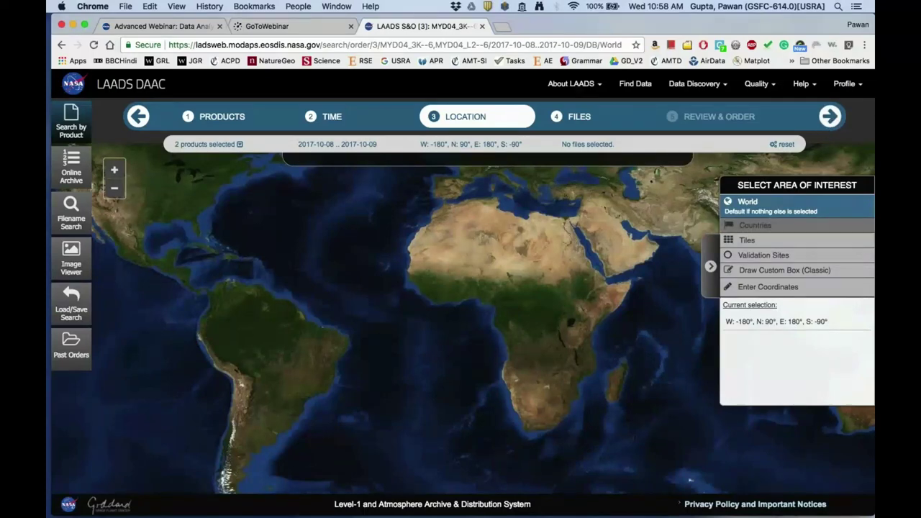
# Examine the Validation Sites and Enter Coordinates options for defining the area of interest
pyautogui.click(764, 256)
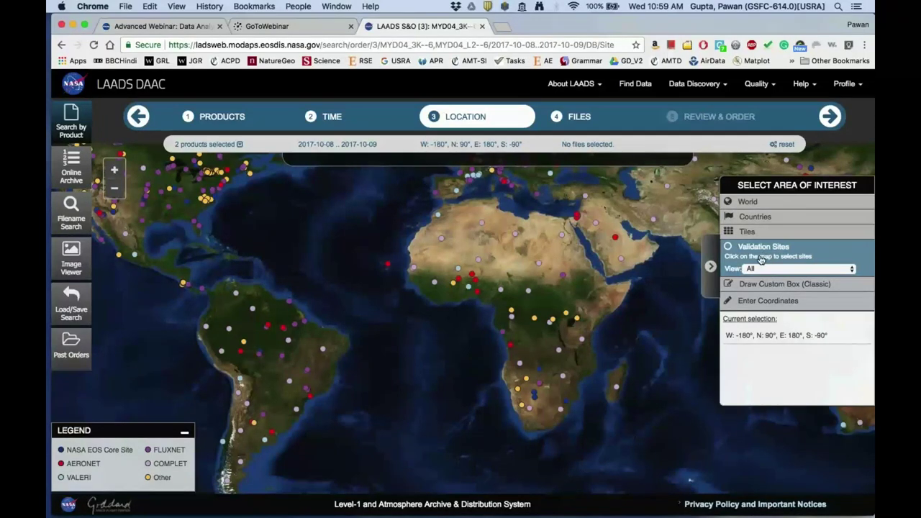
pyautogui.click(740, 287)
pyautogui.click(740, 287)
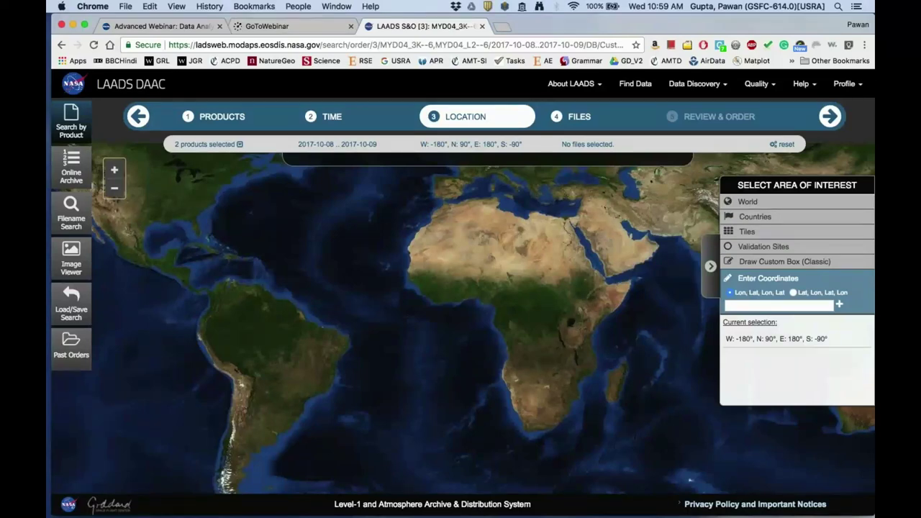
# Draw a custom box spanning about W -106°, N 19.9°, E -75.8°, S -13.9°, and reset the area of interest to World
pyautogui.click(749, 267)
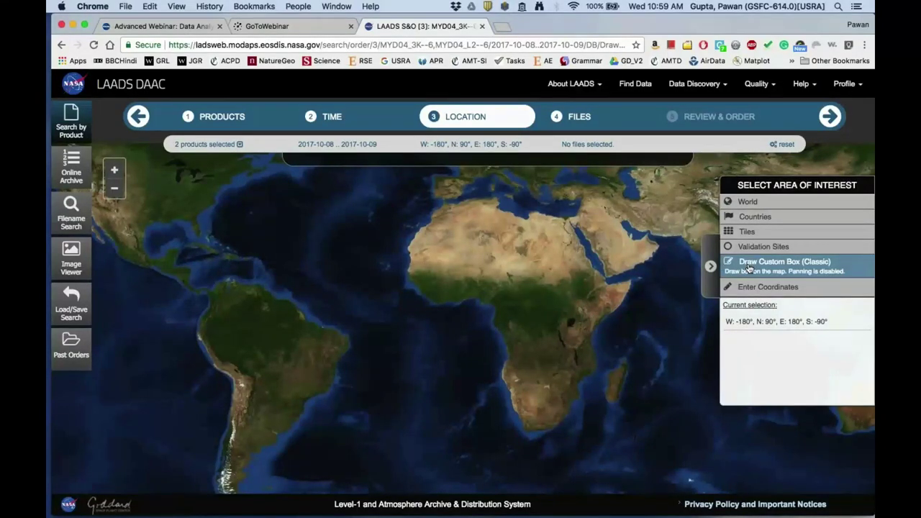
pyautogui.moveTo(116, 252)
pyautogui.mouseDown()
pyautogui.moveTo(161, 269)
pyautogui.moveTo(211, 311)
pyautogui.moveTo(215, 367)
pyautogui.mouseUp()
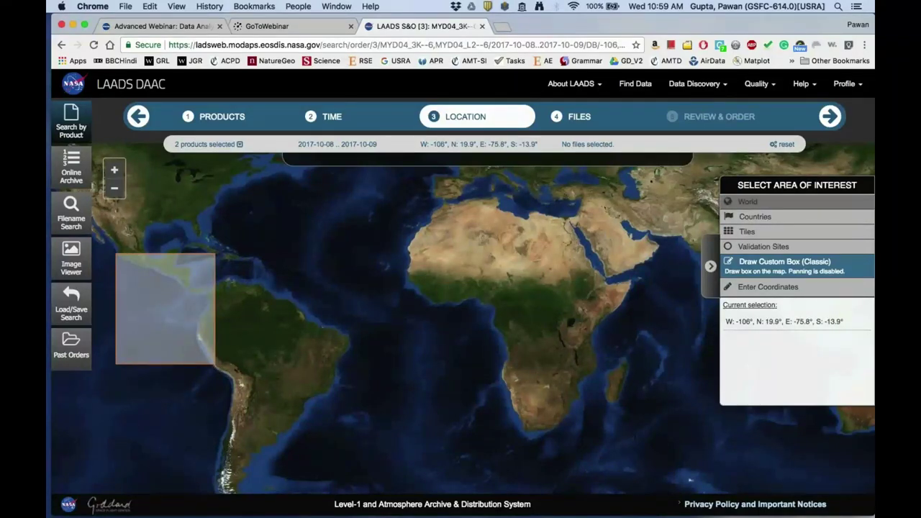
pyautogui.click(749, 201)
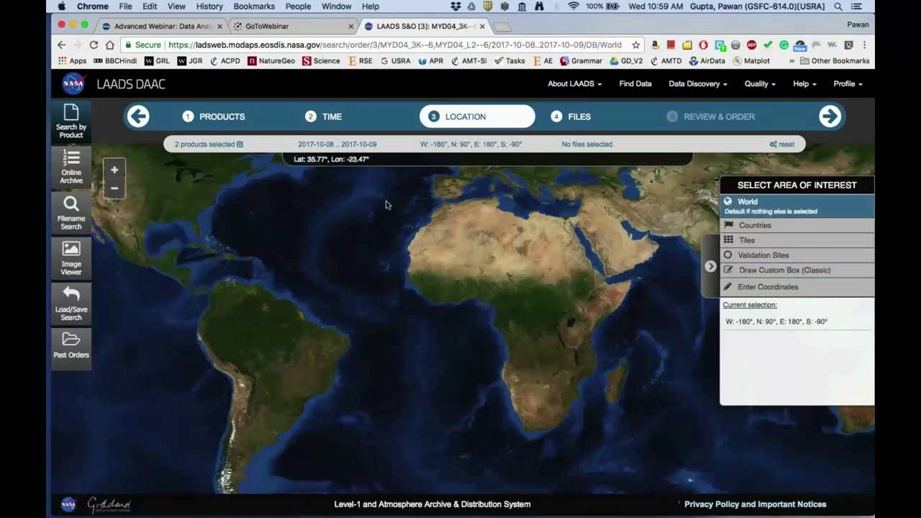
# Draw a custom box over the central California coast spanning about W -124.1°, N 38.8°, E -120.4°, S 35.2°, and continue to the files
pyautogui.moveTo(171, 179); pyautogui.dragTo(269, 233)
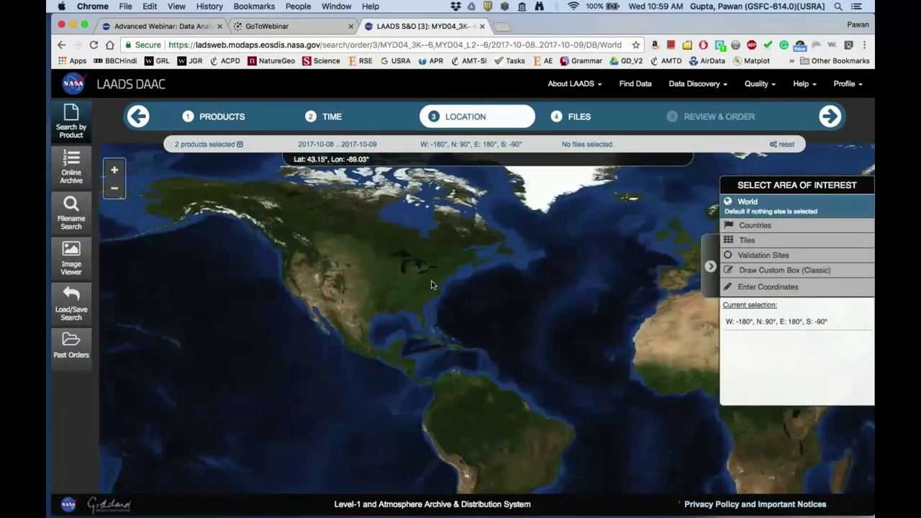
pyautogui.click(114, 170)
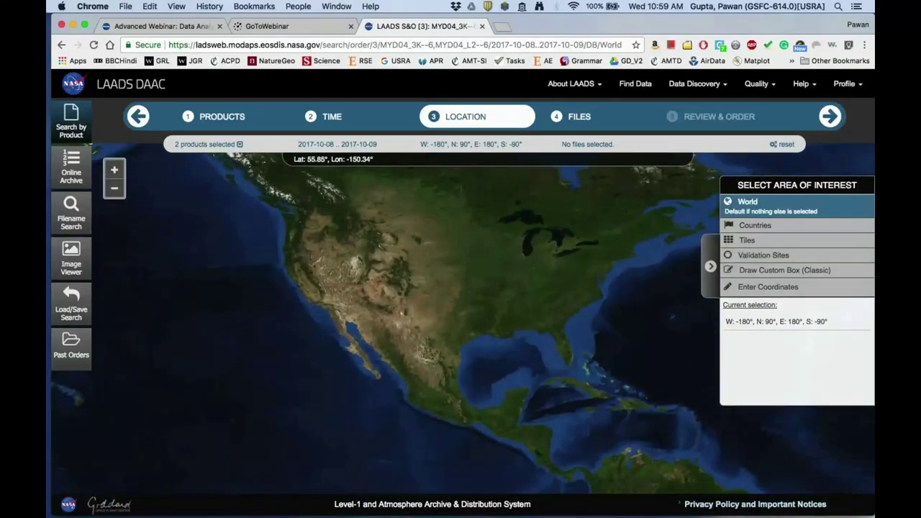
pyautogui.click(113, 169)
pyautogui.moveTo(128, 233); pyautogui.dragTo(291, 262)
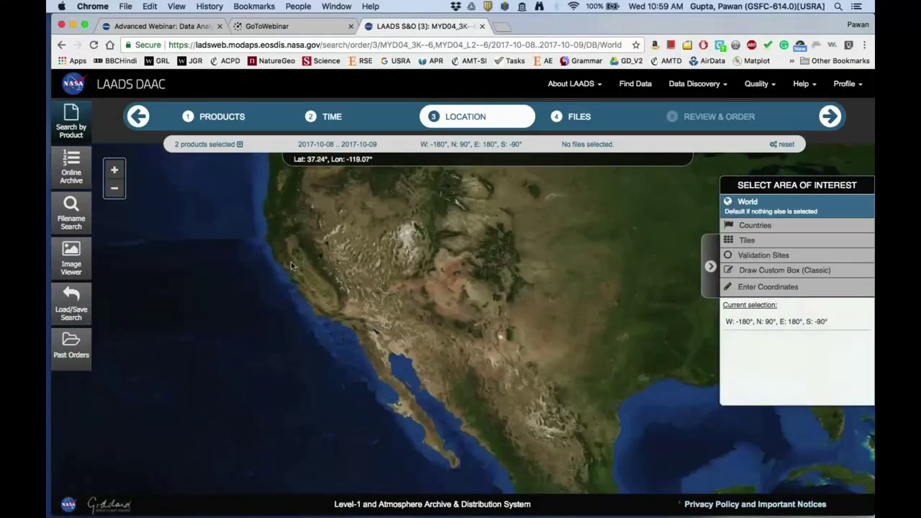
pyautogui.click(113, 169)
pyautogui.moveTo(166, 218); pyautogui.dragTo(375, 326)
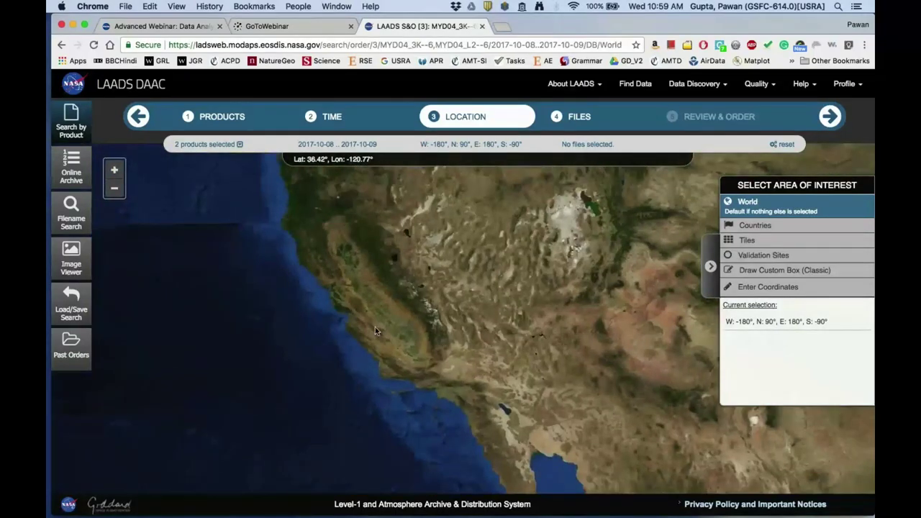
pyautogui.moveTo(372, 376); pyautogui.dragTo(355, 395)
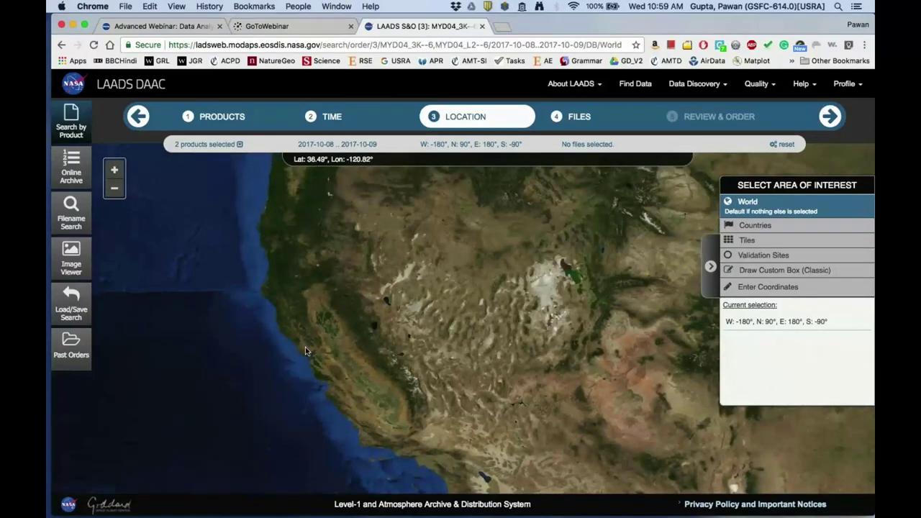
pyautogui.click(114, 170)
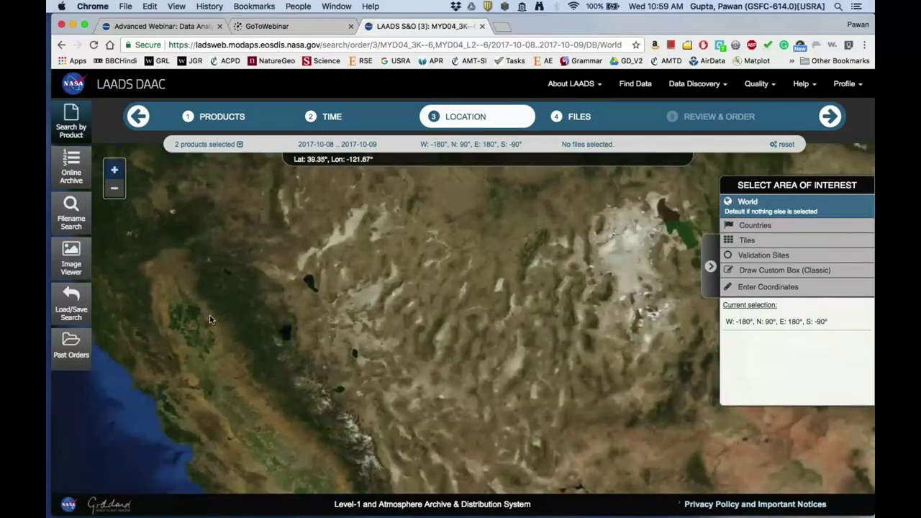
pyautogui.moveTo(355, 247); pyautogui.dragTo(378, 259)
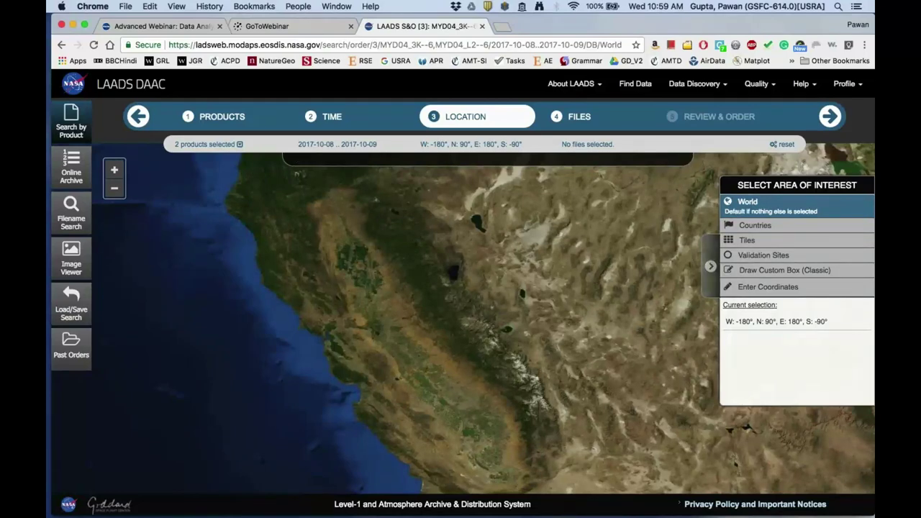
pyautogui.click(759, 271)
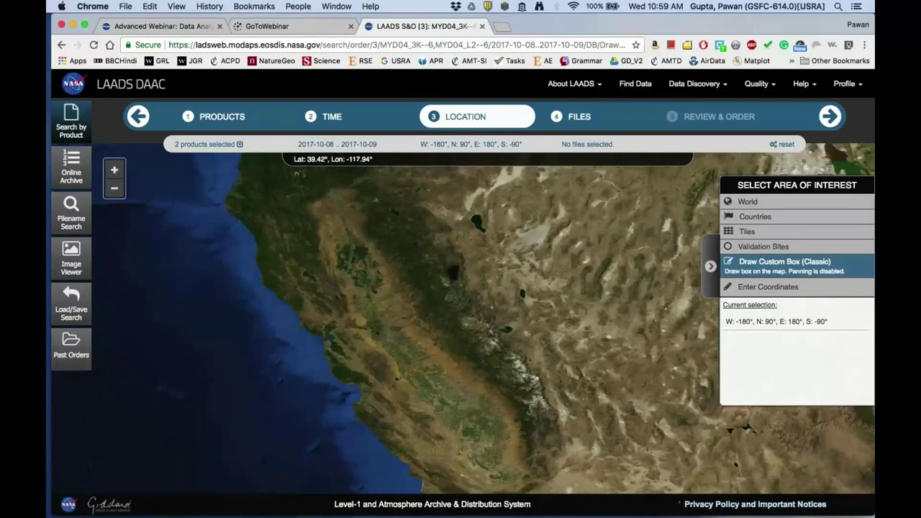
pyautogui.moveTo(240, 287)
pyautogui.mouseDown()
pyautogui.moveTo(293, 305)
pyautogui.moveTo(413, 371)
pyautogui.moveTo(433, 475)
pyautogui.mouseUp()
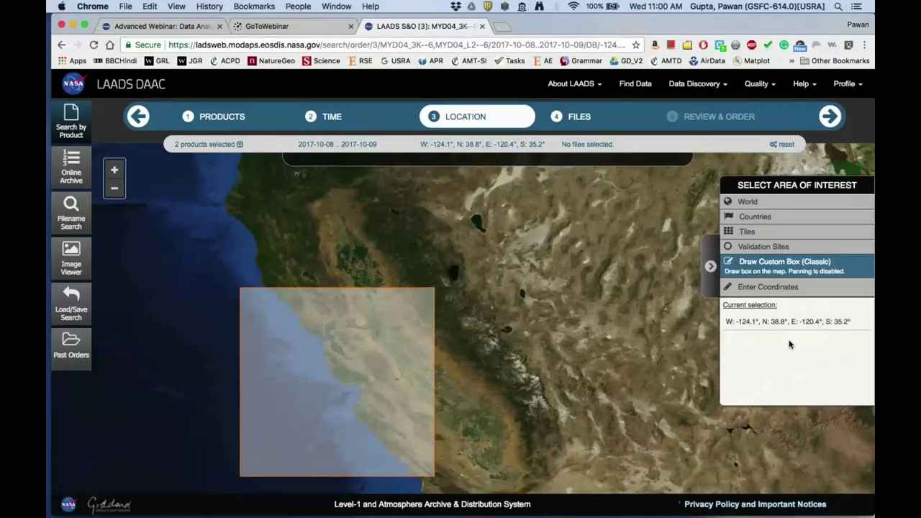
pyautogui.click(831, 117)
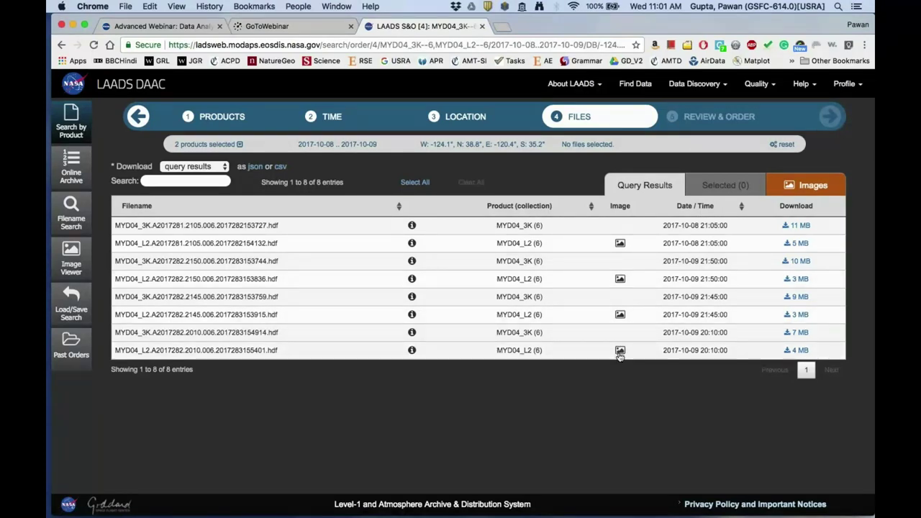
# Examine the aerosol optical depth browse images of the MYD04_L2 granules for both dates, and return to the file list
pyautogui.click(619, 243)
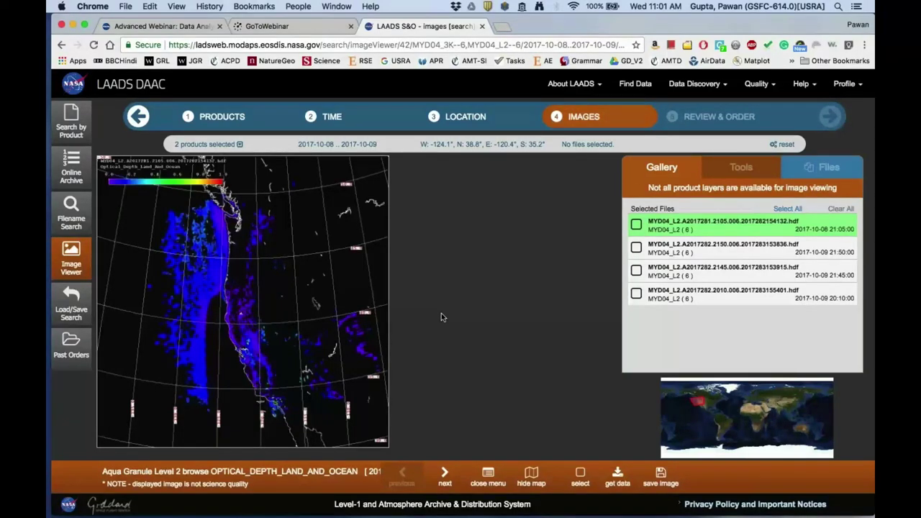
pyautogui.click(673, 248)
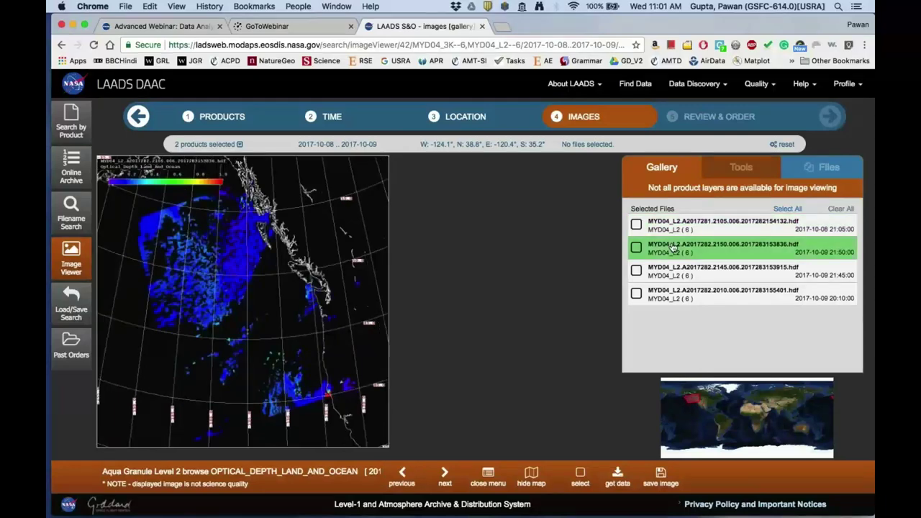
pyautogui.click(674, 266)
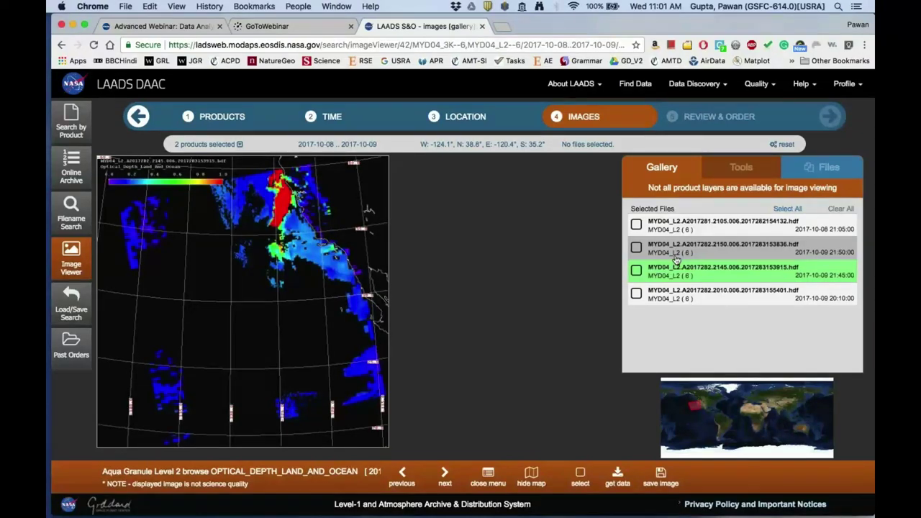
pyautogui.click(671, 297)
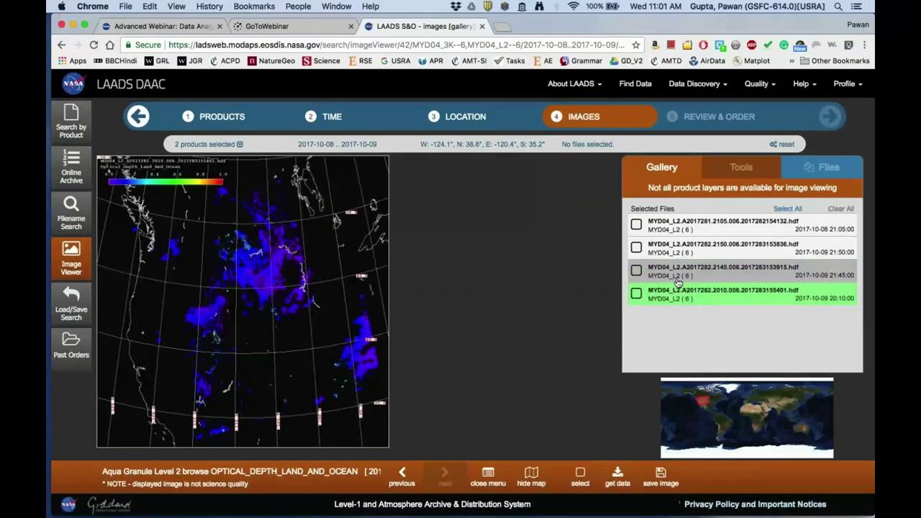
pyautogui.click(679, 273)
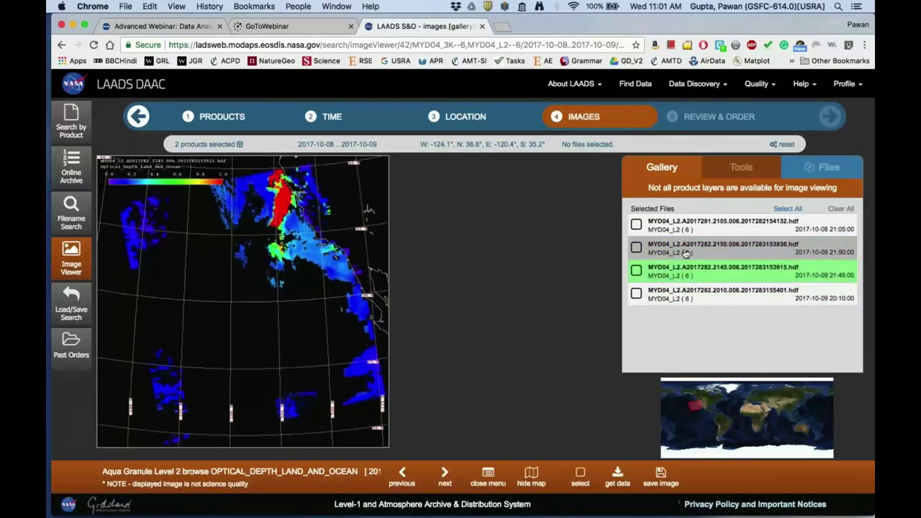
pyautogui.click(684, 252)
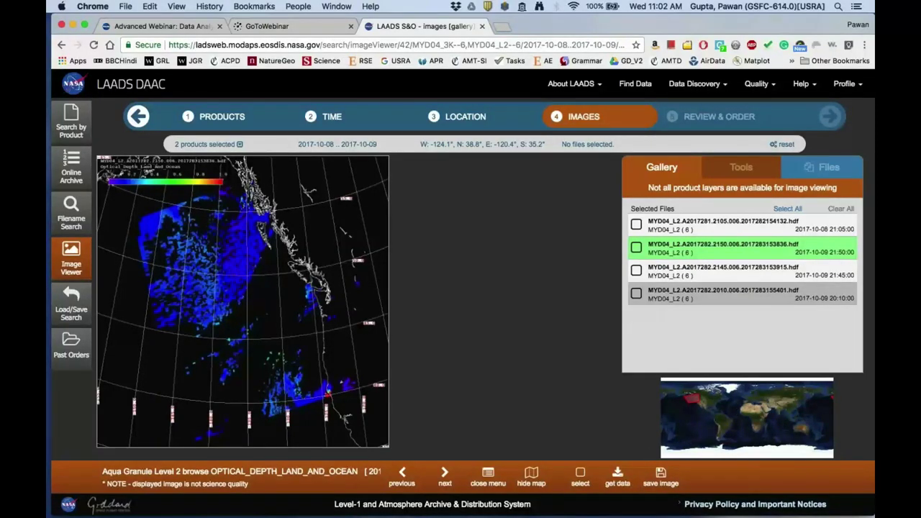
pyautogui.click(691, 279)
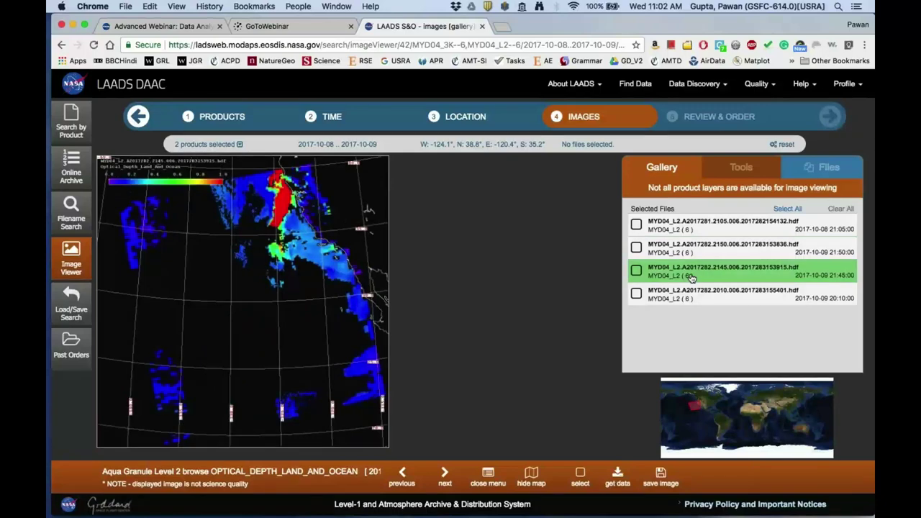
pyautogui.click(689, 294)
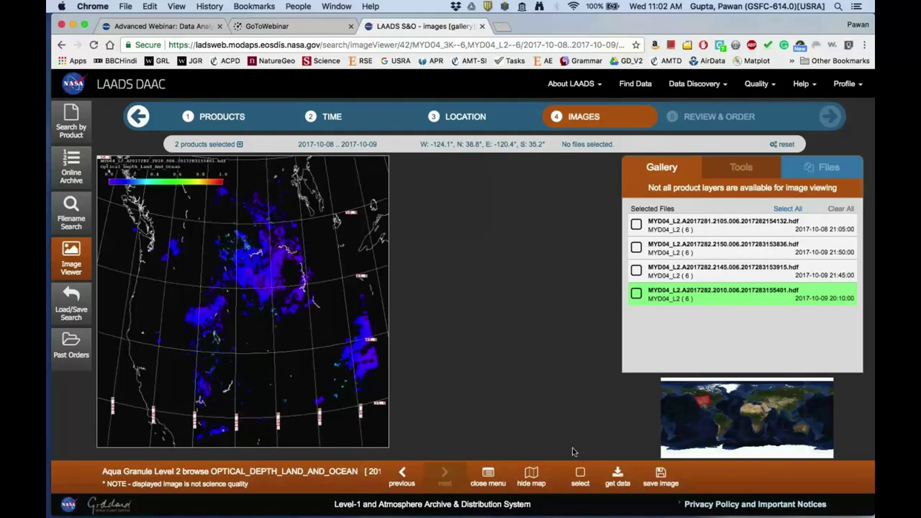
pyautogui.click(813, 167)
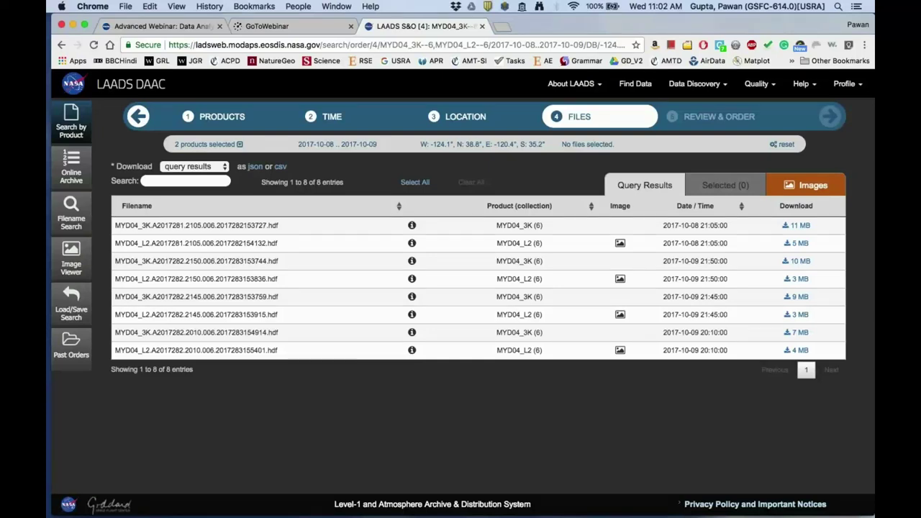
pyautogui.click(332, 229)
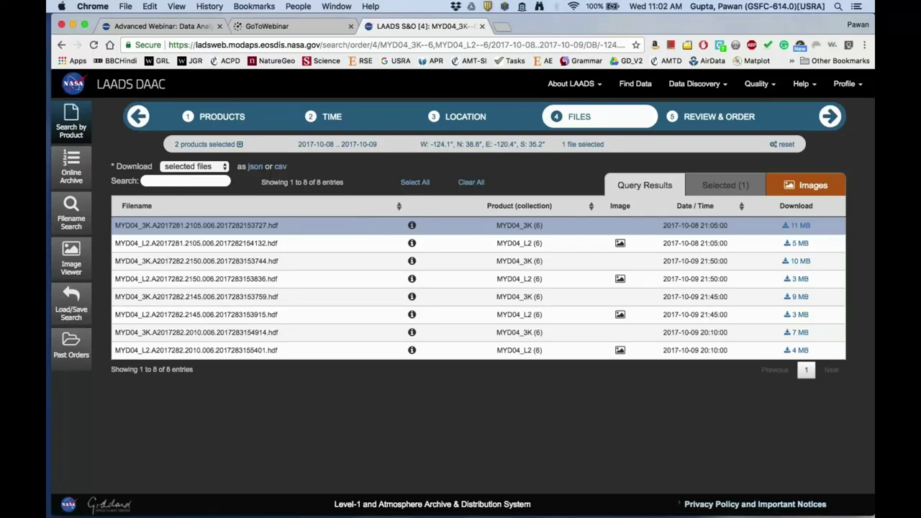
pyautogui.click(796, 226)
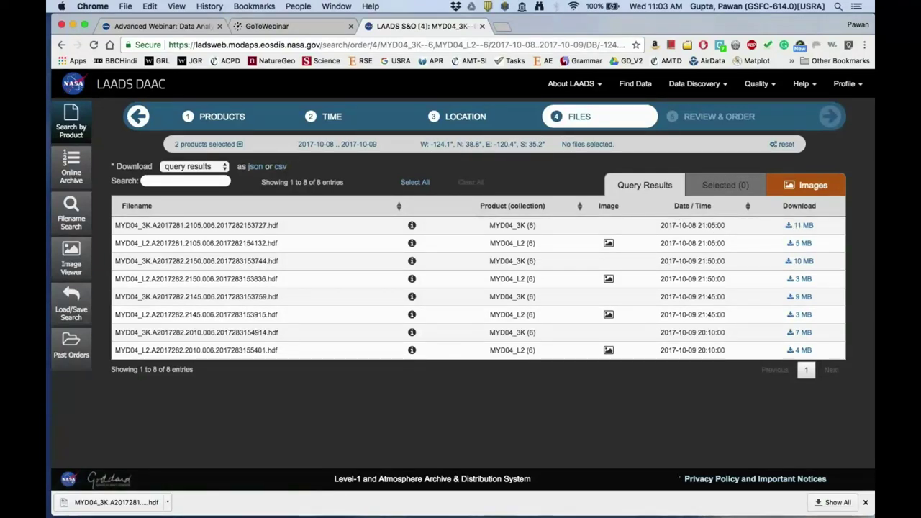
# Select all files in the query results and continue to the review and order stage
pyautogui.click(408, 183)
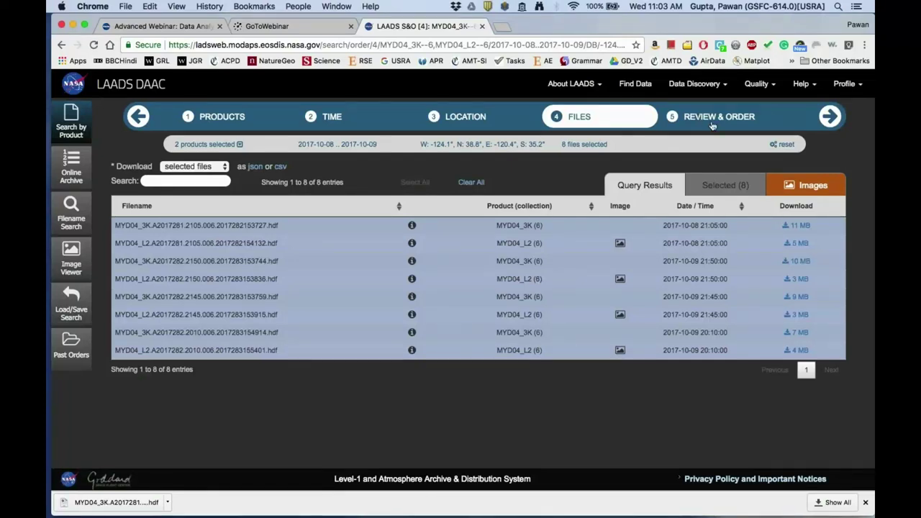
pyautogui.click(468, 184)
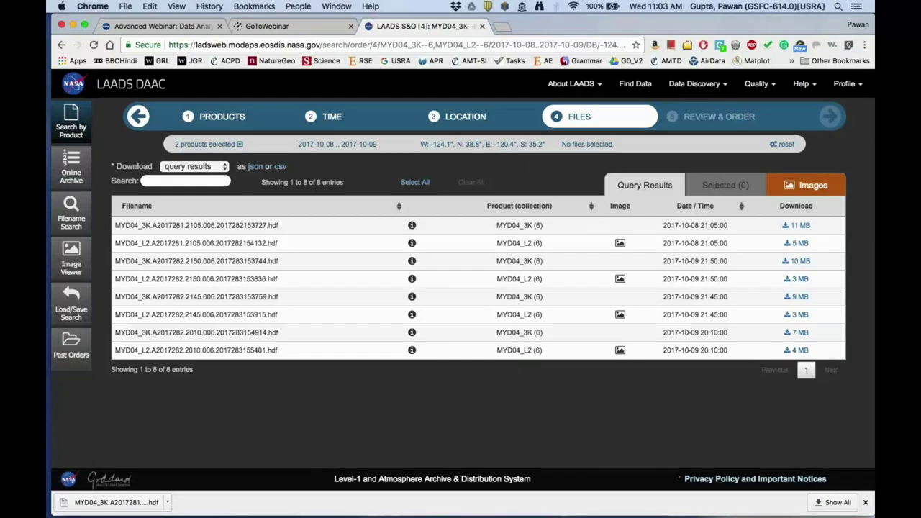
pyautogui.click(415, 182)
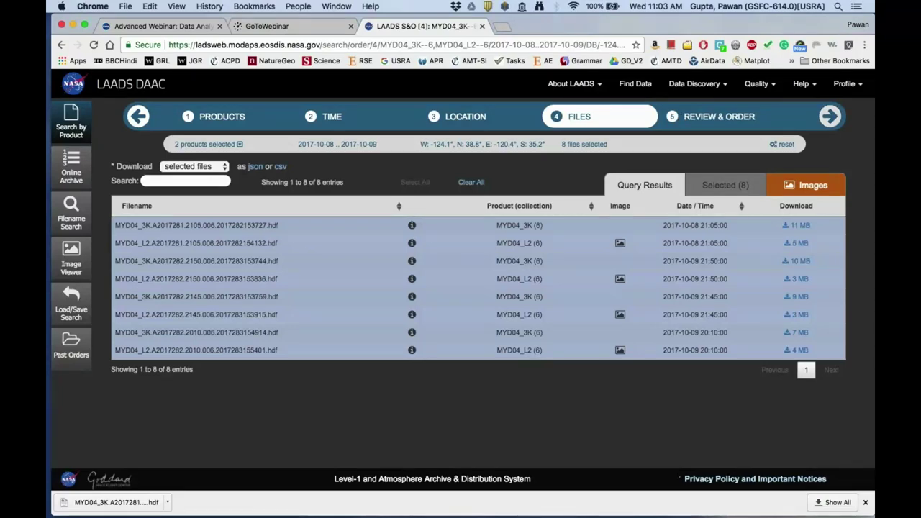
pyautogui.click(830, 116)
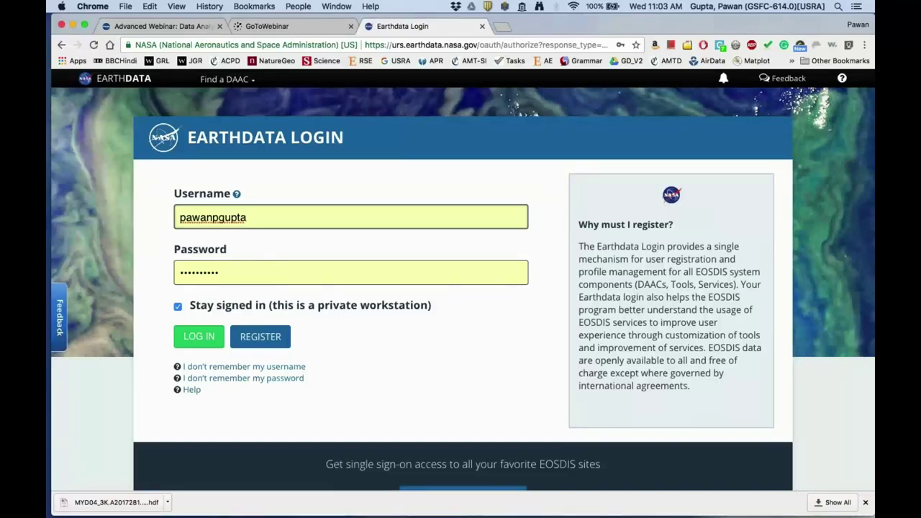
# Log in to Earthdata with the prefilled credentials, submit the order for the MYD04_3K and MYD04_L2 files and continue past the acknowledgement
pyautogui.click(208, 340)
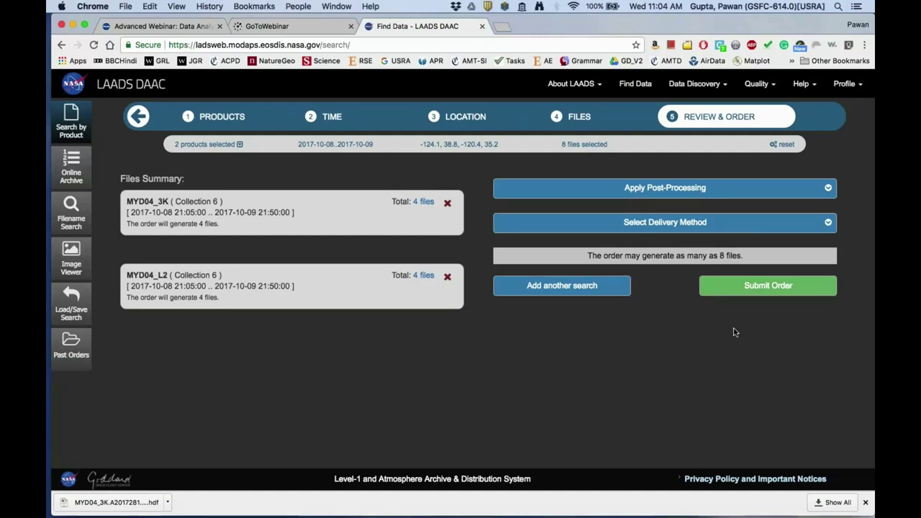
pyautogui.click(758, 288)
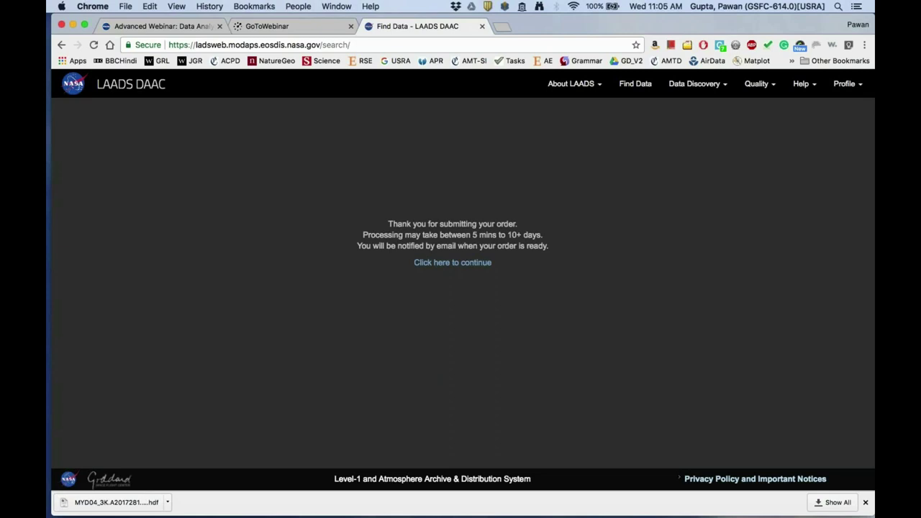
pyautogui.click(470, 263)
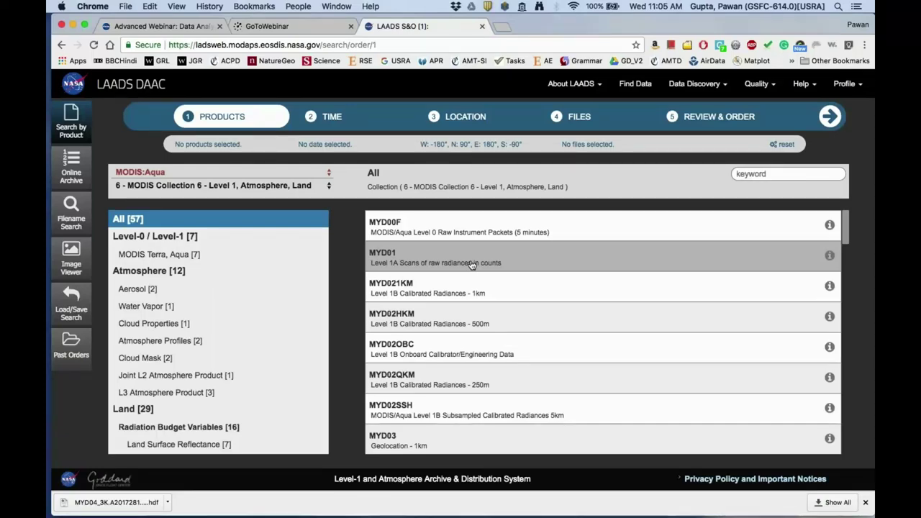
# Open the past orders and try the archive download link of the most recent order
pyautogui.click(572, 116)
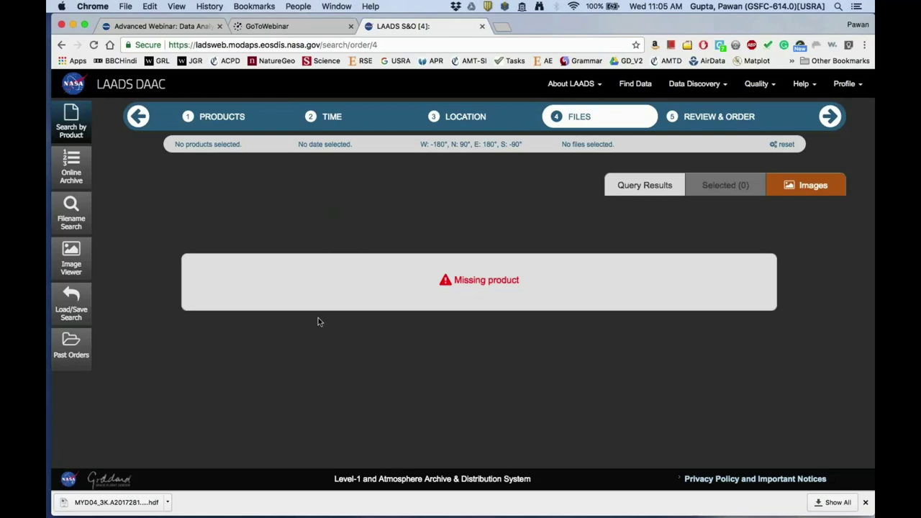
pyautogui.click(75, 352)
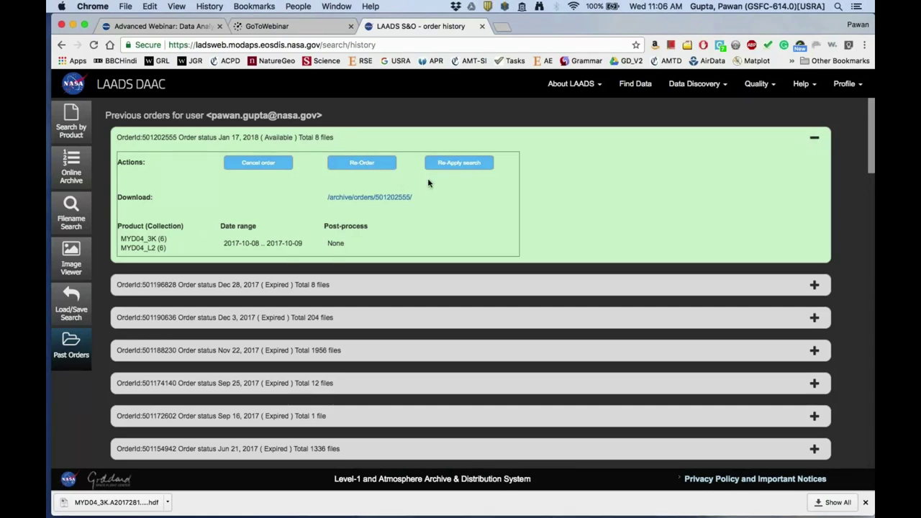
pyautogui.click(403, 200)
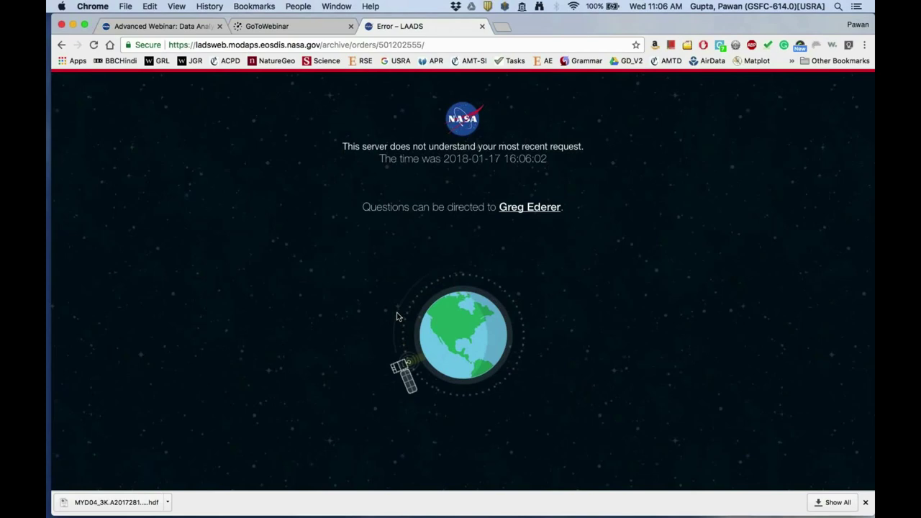
# Return to the ARSET webinar page with the course agenda and close the LAADS page
pyautogui.click(149, 28)
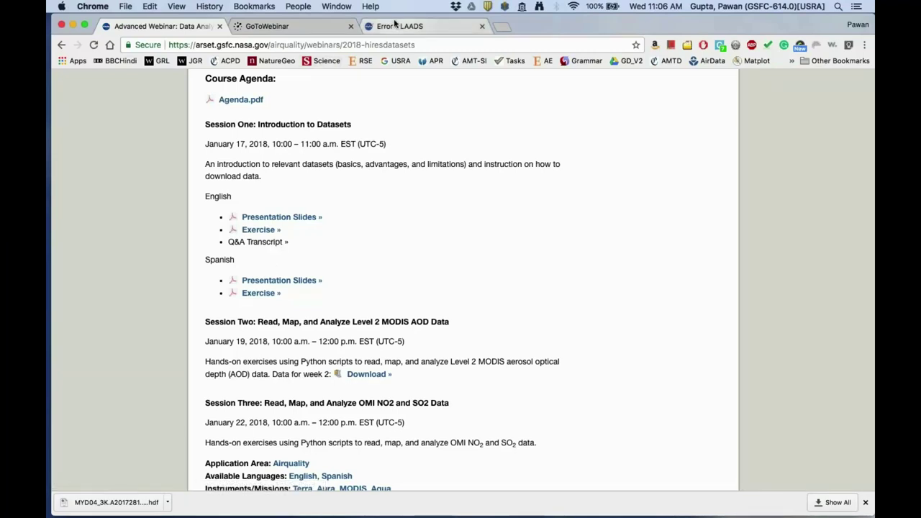
pyautogui.click(481, 28)
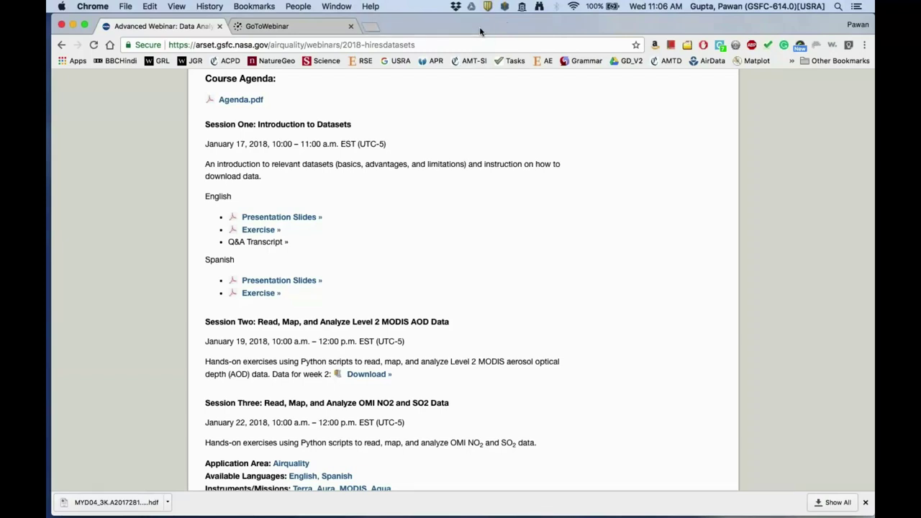